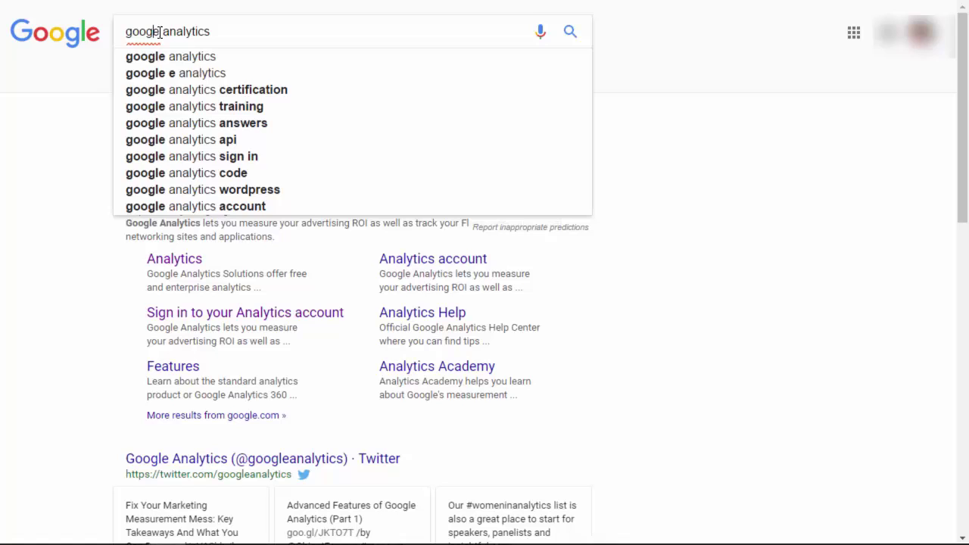
Step: Find the Google Analytics site through a web search for "google analytics" and start signing up for an account
key(Return)
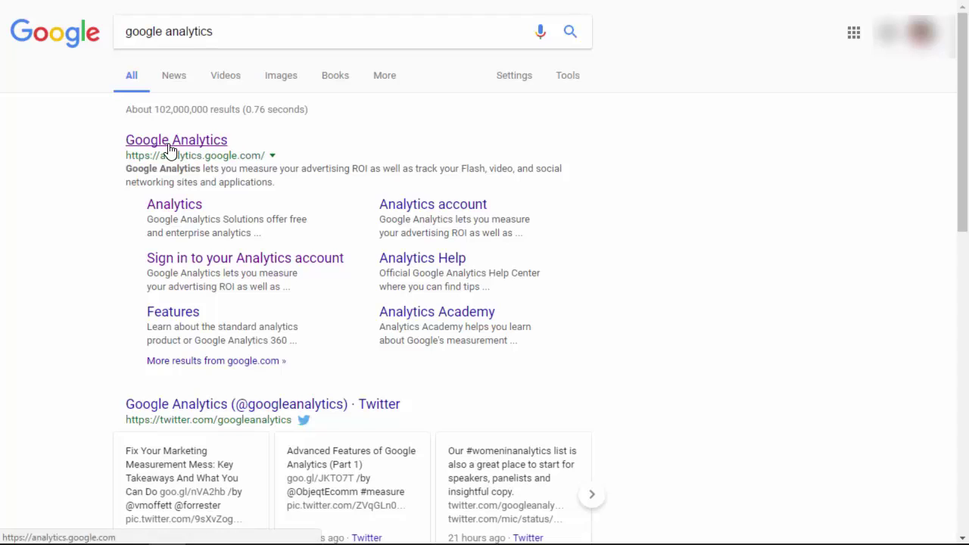
click(168, 143)
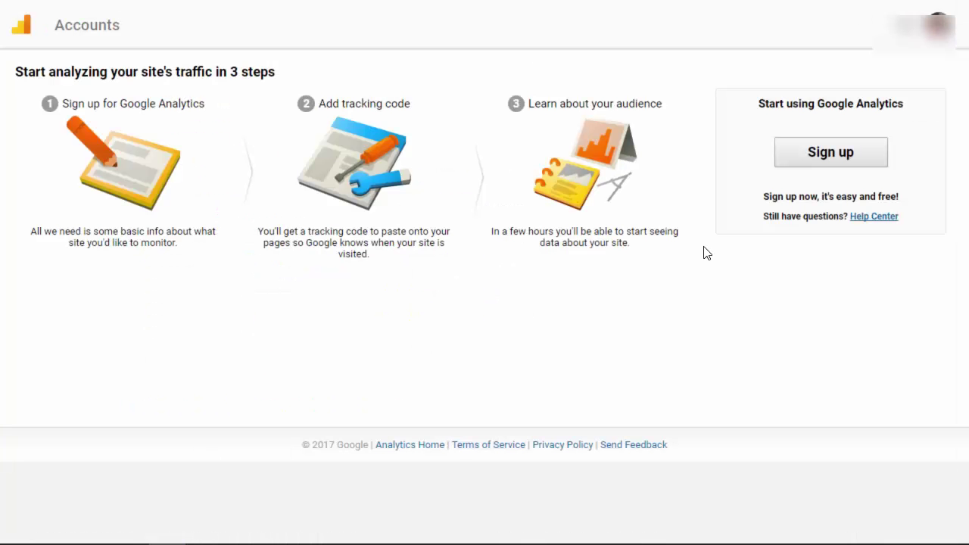
click(830, 159)
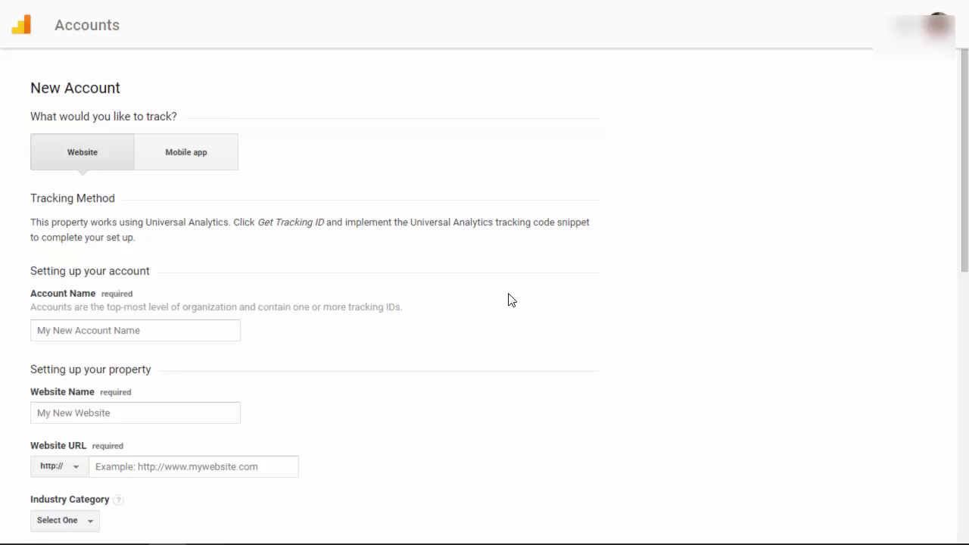
scroll(454, 189, down, 1)
click(140, 273)
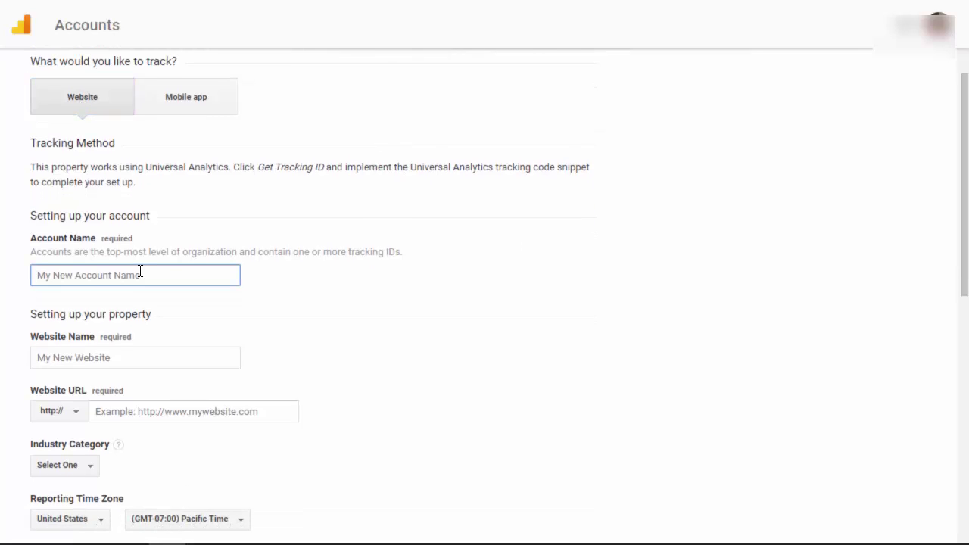
text(My New Website)
scroll(160, 296, down, 1)
click(104, 299)
text(New)
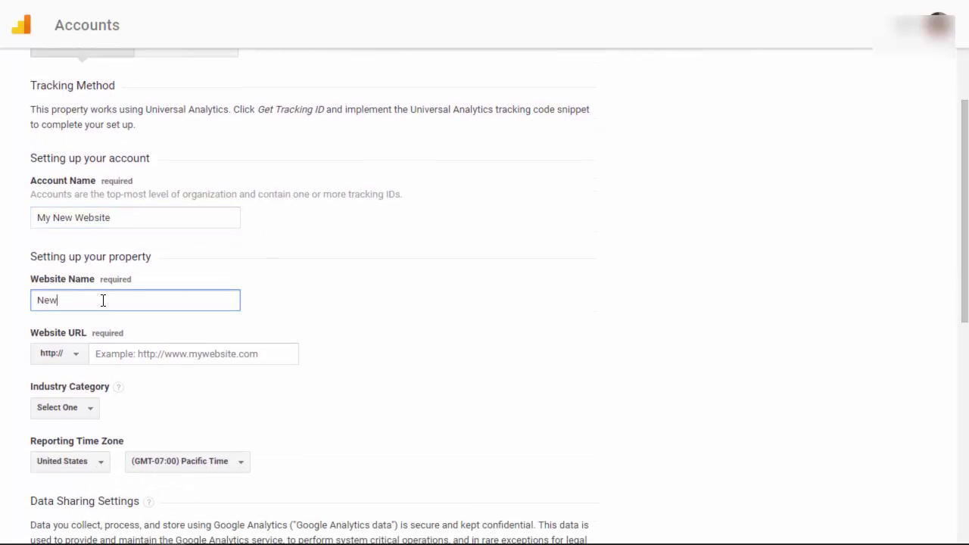
text( Website)
click(130, 352)
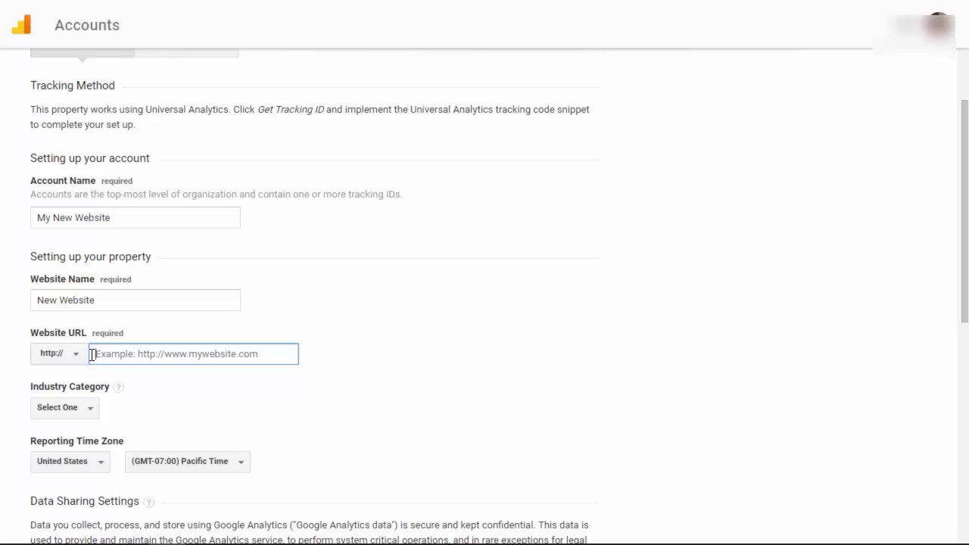
text(www.example.com)
Step: Set the industry category to Internet and Telecom and the reporting time zone to (GMT-04:00) Eastern Time
scroll(134, 363, down, 2)
click(59, 284)
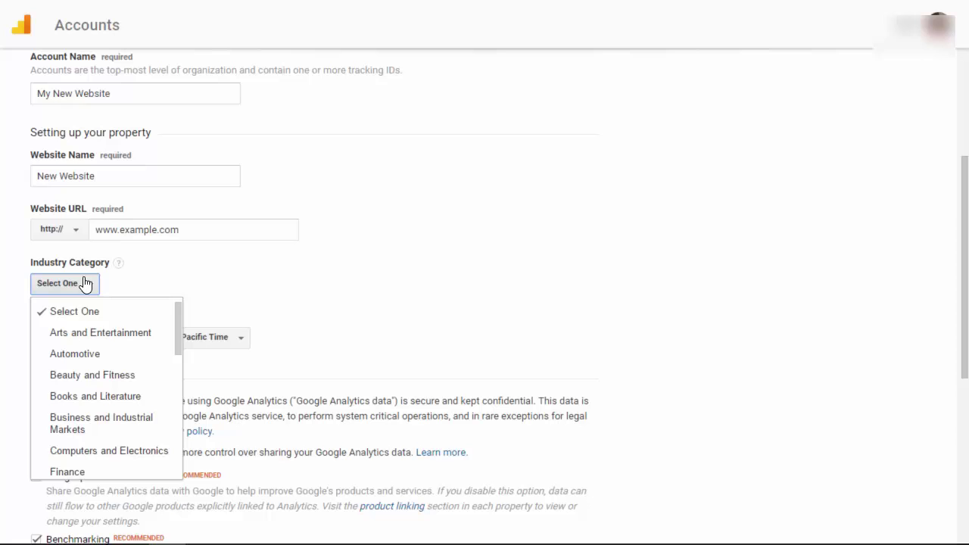
drag(181, 320, 179, 405)
click(152, 334)
click(169, 346)
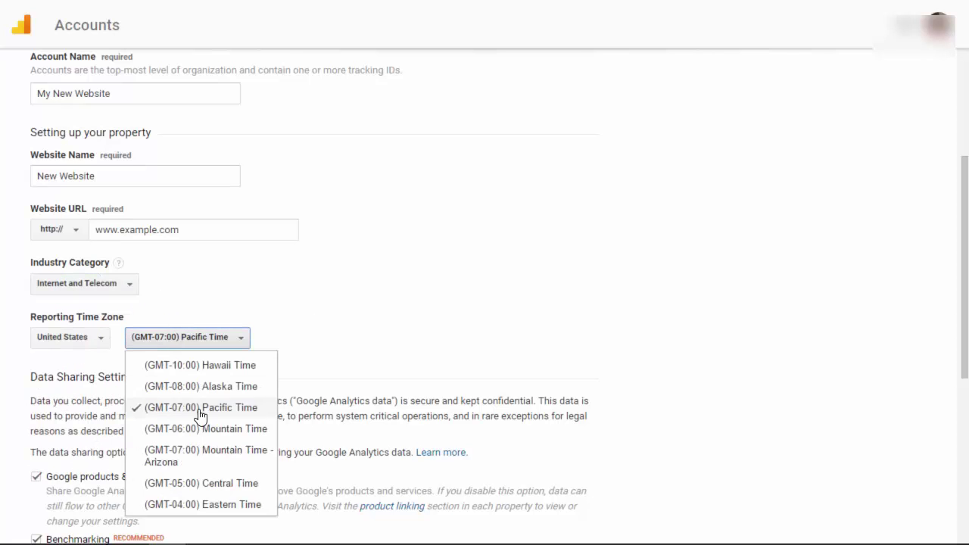
click(201, 504)
Step: Request the tracking ID with all recommended data sharing options kept, and view the website tracking code
scroll(348, 280, down, 5)
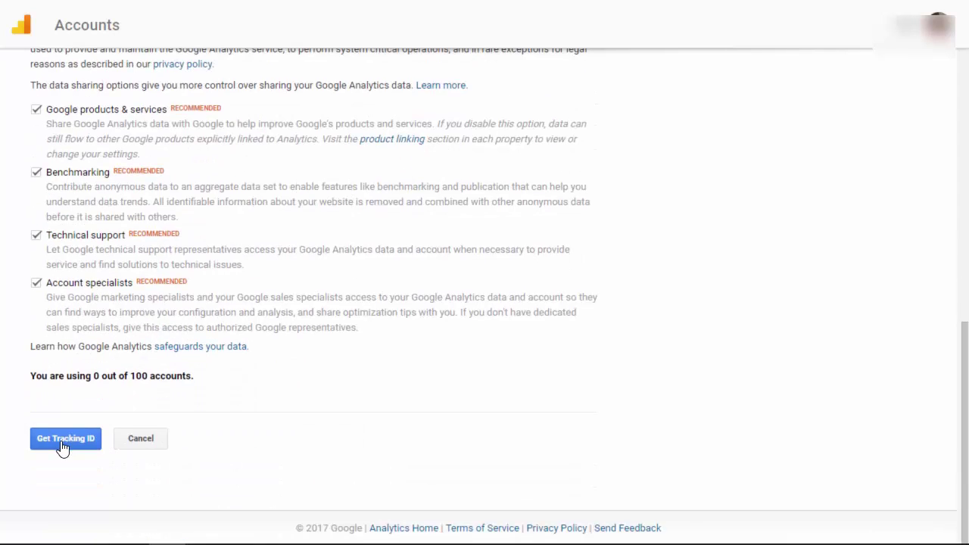
click(63, 446)
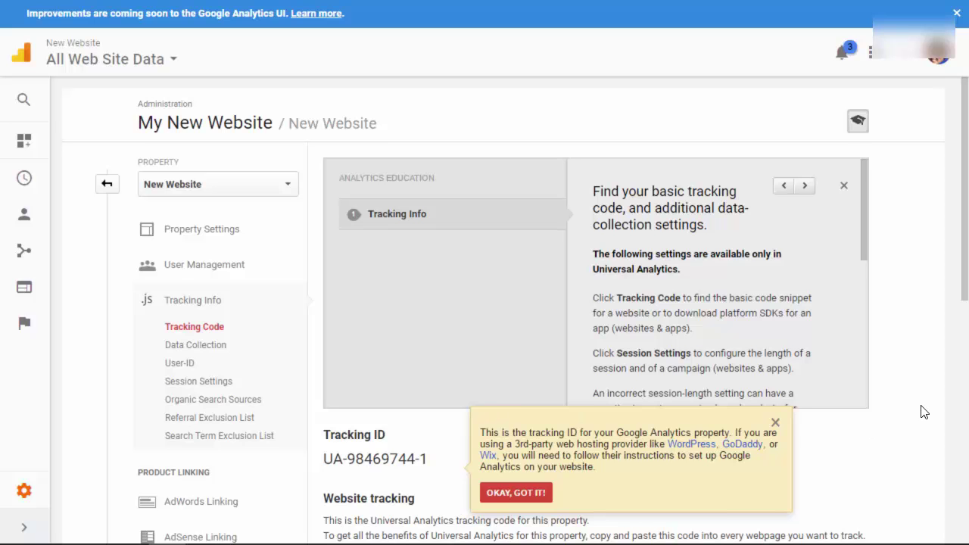
scroll(922, 410, down, 2)
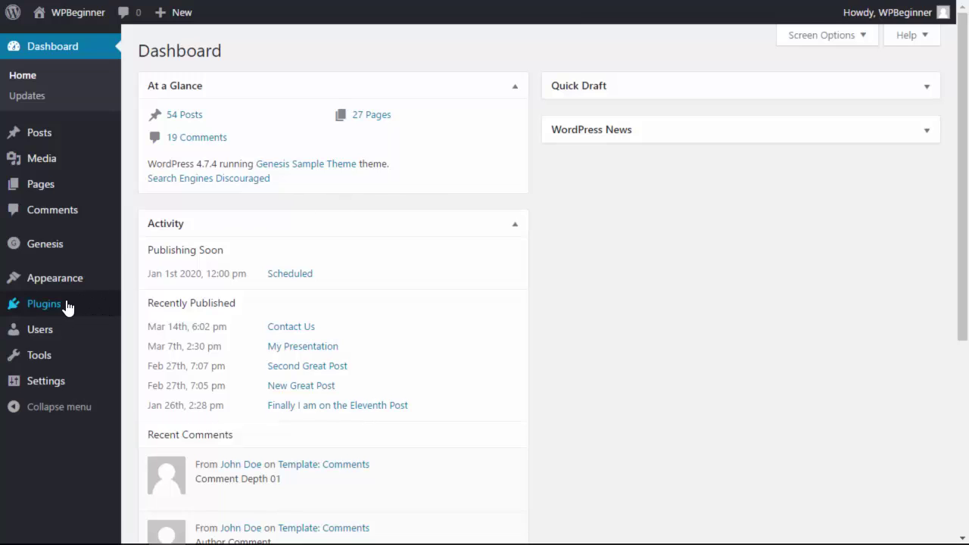
Step: Switch to the WordPress admin and search the plugins available for adding for "monsterinsights"
mouse_move(57, 308)
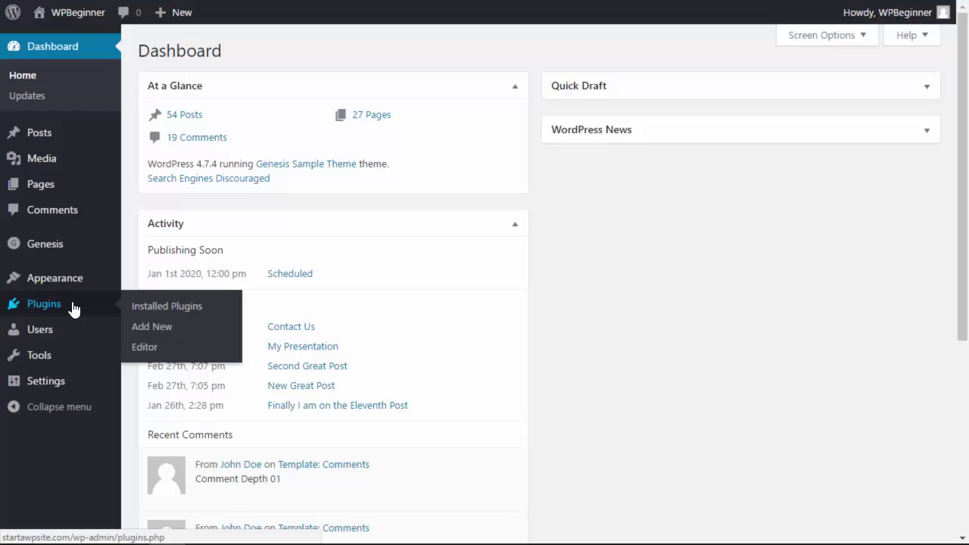
click(157, 327)
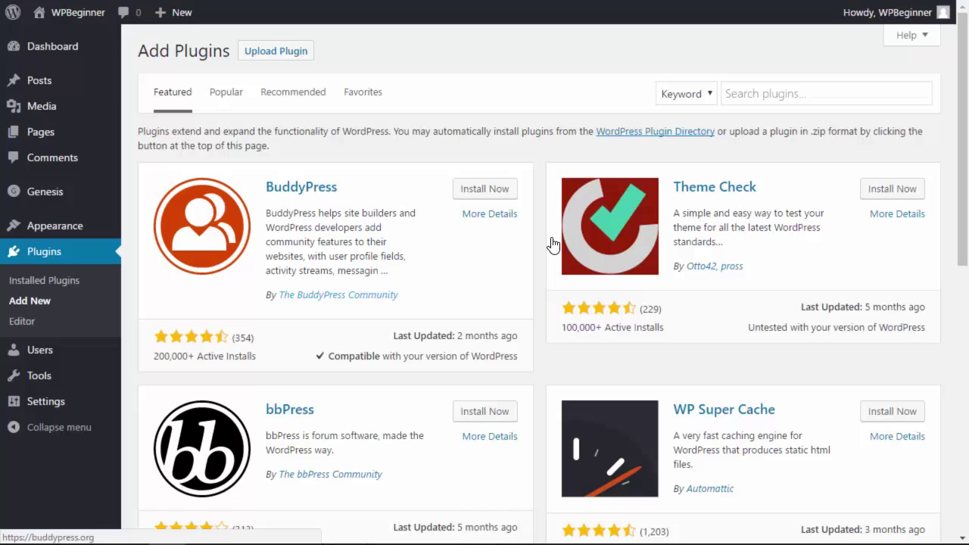
click(759, 96)
text(monsterin)
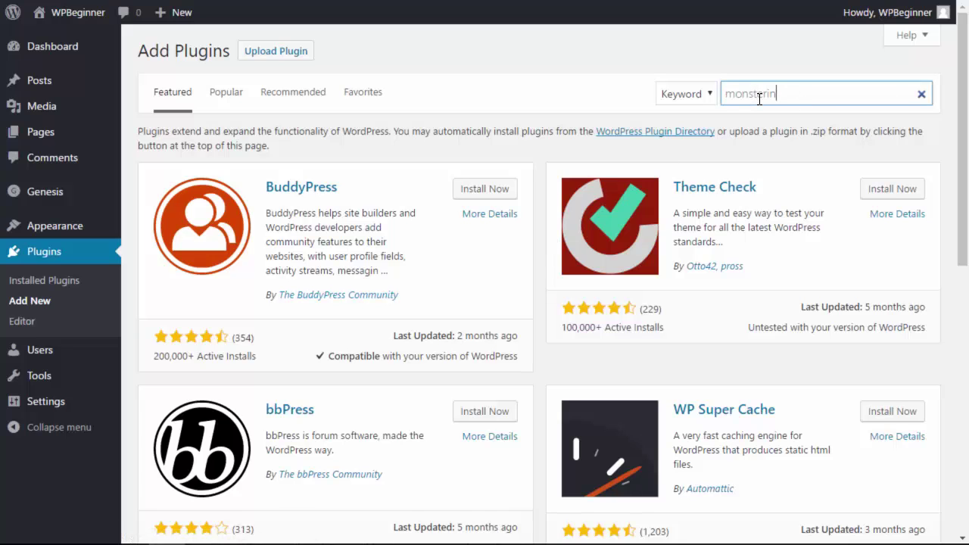
text(sights)
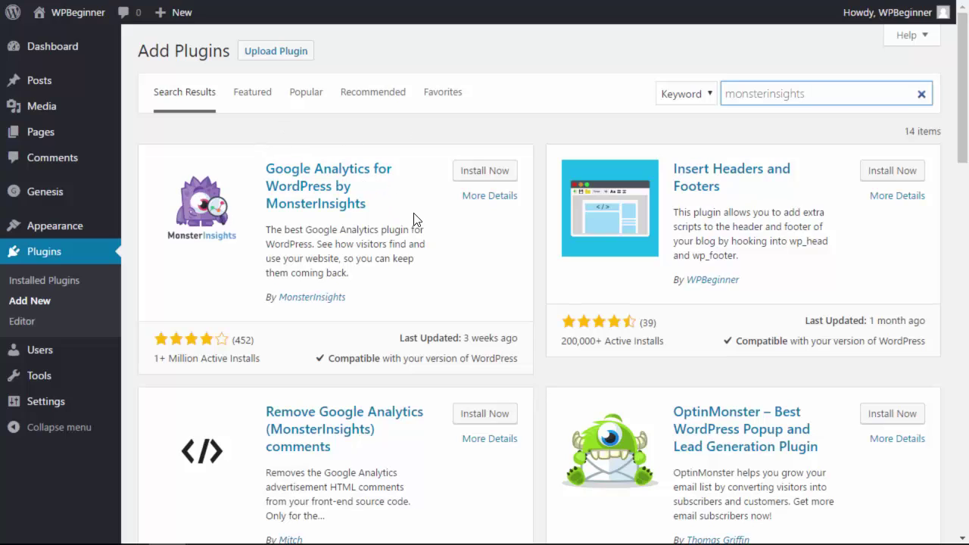
Step: Install and activate the Google Analytics for WordPress by MonsterInsights plugin
click(476, 172)
click(474, 173)
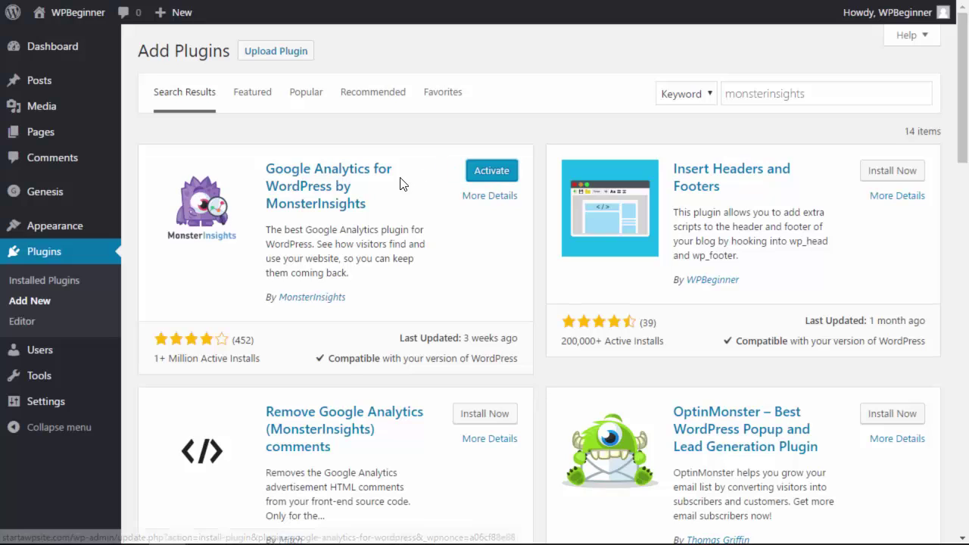
click(490, 171)
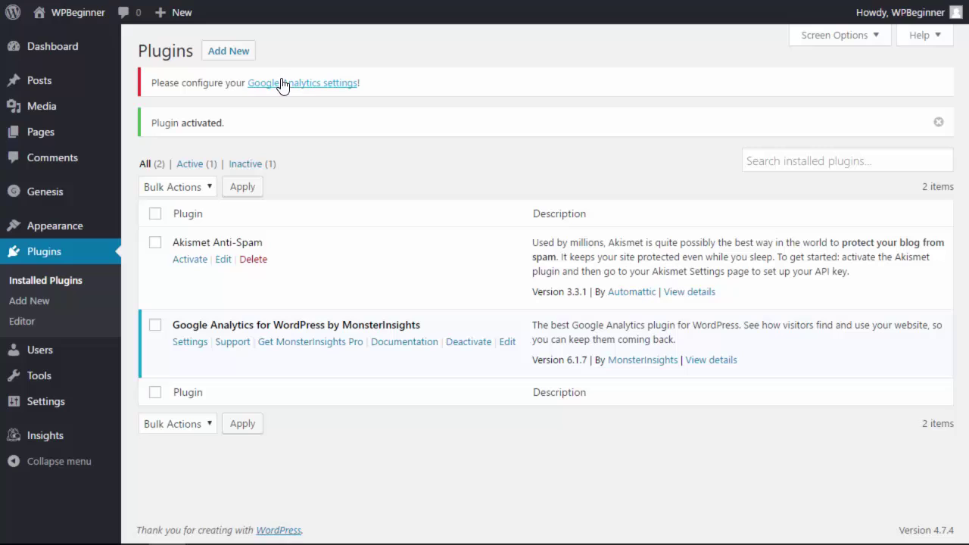
Step: Open the plugin's Google Analytics settings and start authentication with the Google account, proceeding to the Google code entry
click(311, 87)
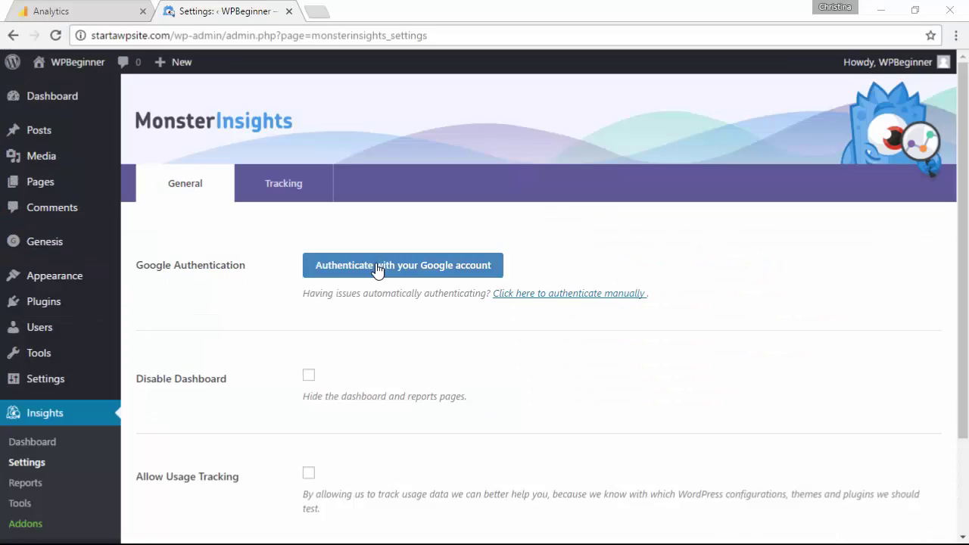
click(377, 270)
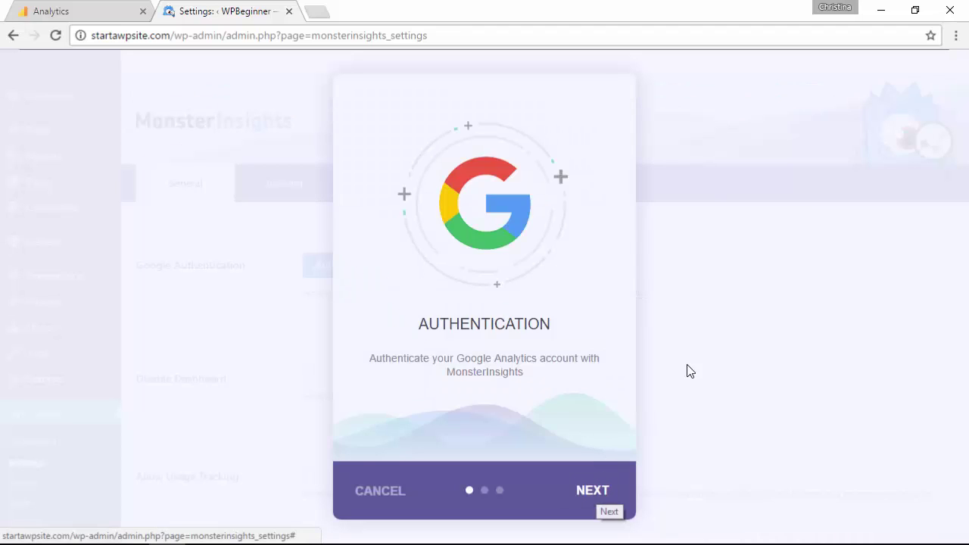
key(F11)
click(590, 475)
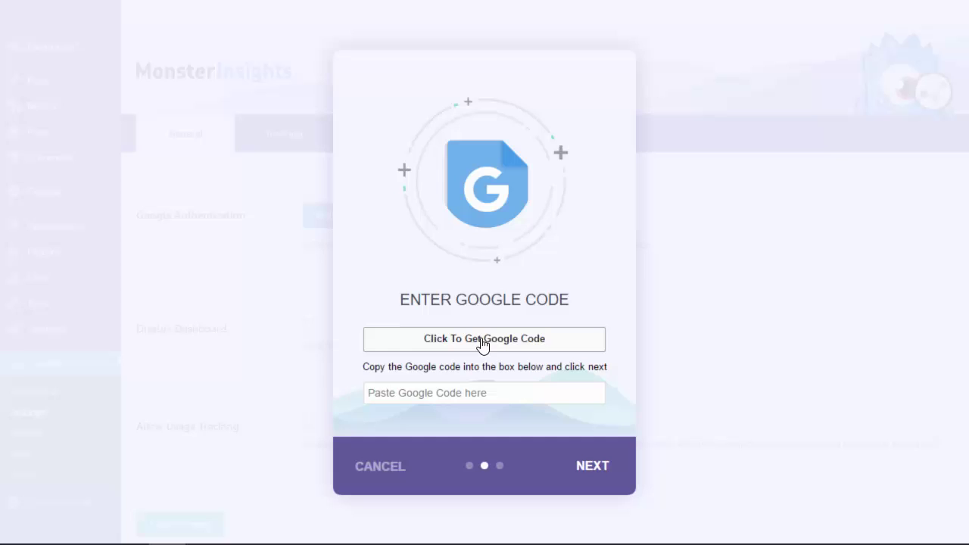
Step: Allow MonsterInsights Free to access the Google Analytics data and copy the authorization code provided by Google
click(459, 344)
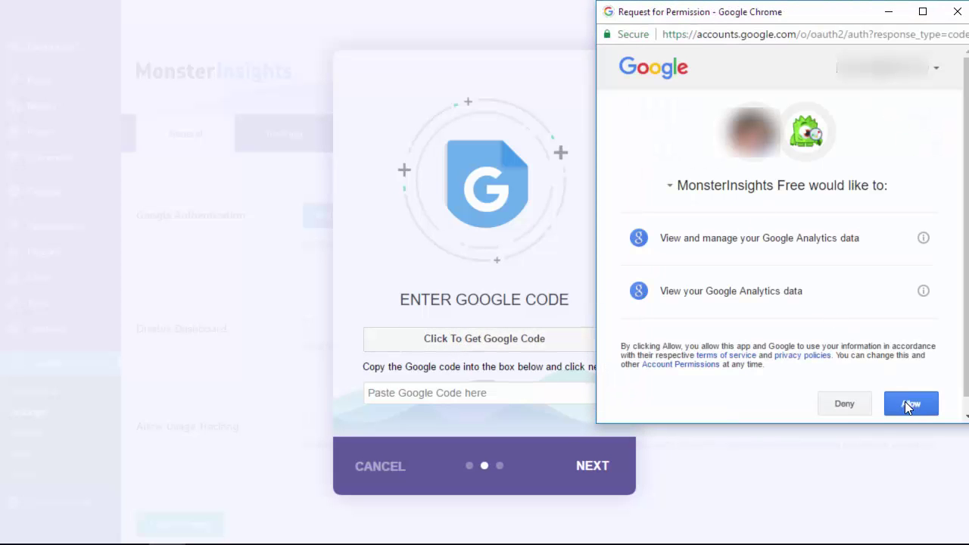
click(904, 401)
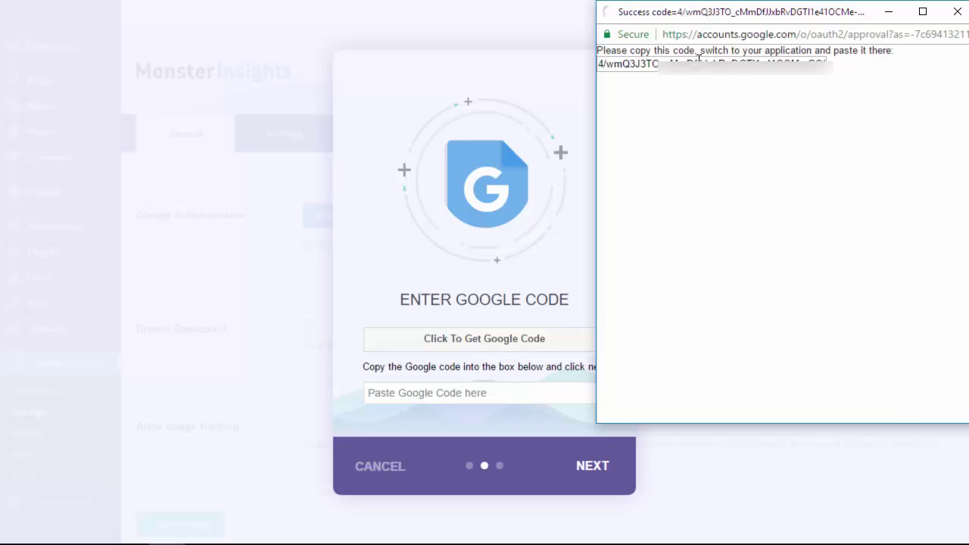
click(698, 74)
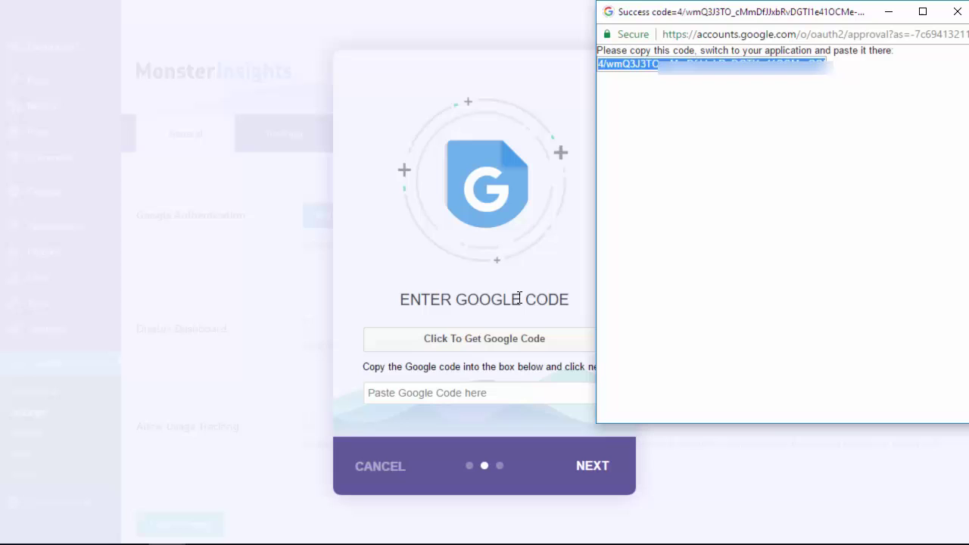
Step: Paste the Google authorization code into the authentication dialog and submit it
click(427, 392)
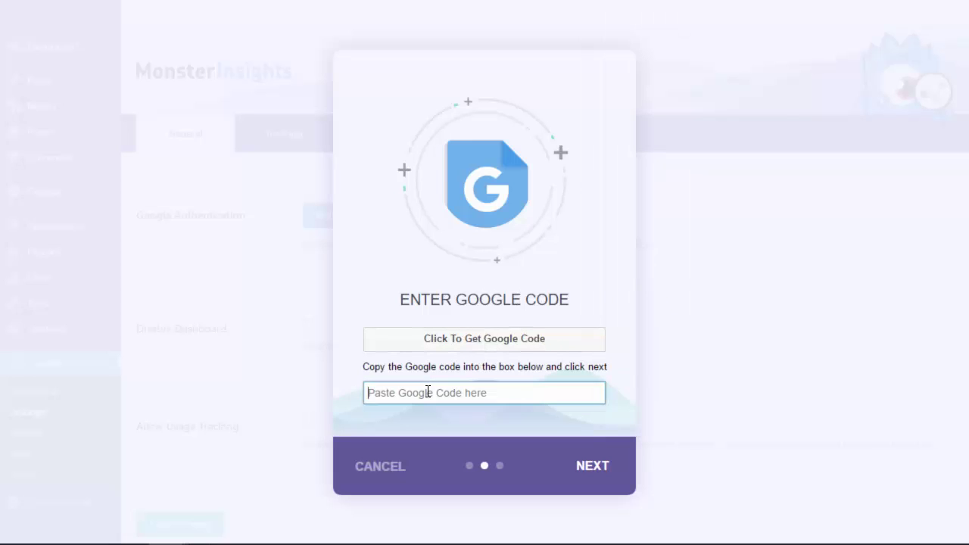
right_click(427, 392)
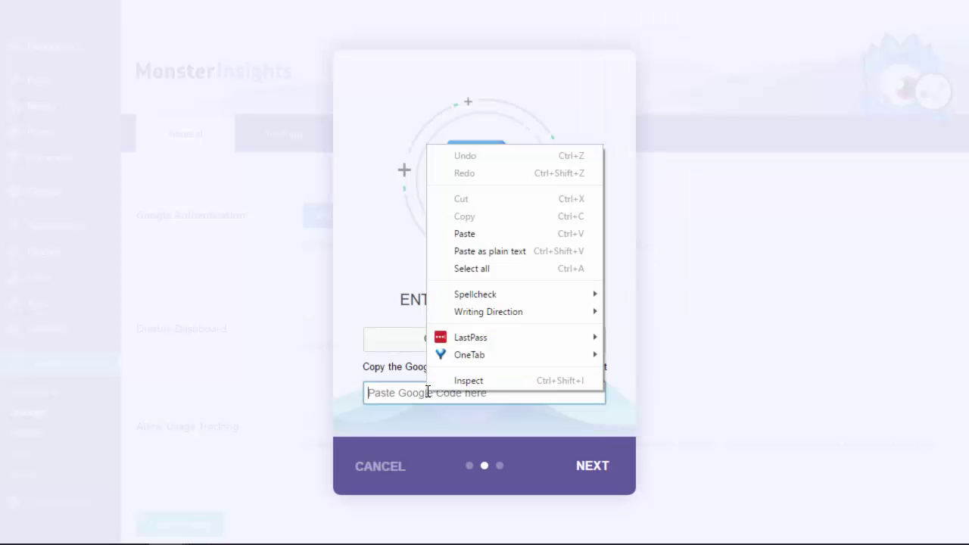
click(464, 233)
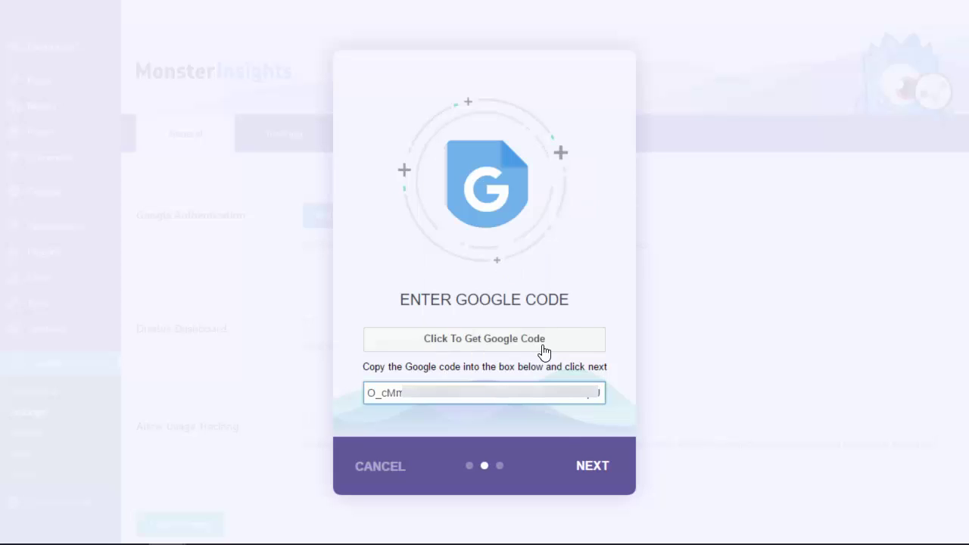
click(585, 476)
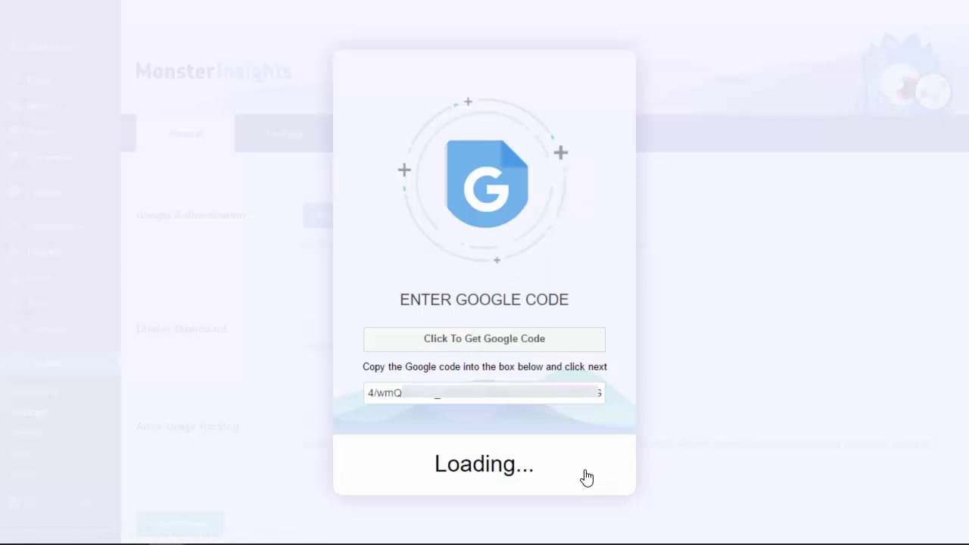
click(454, 396)
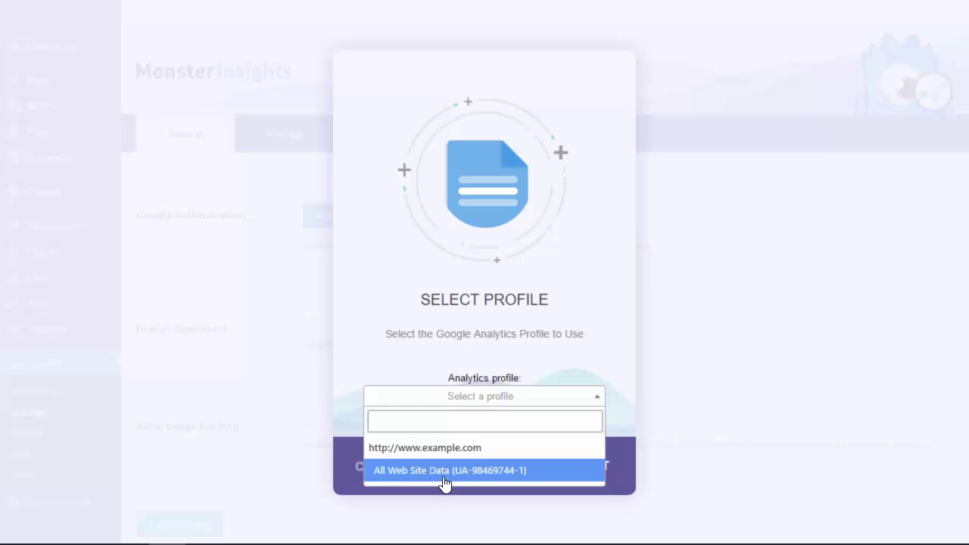
click(445, 477)
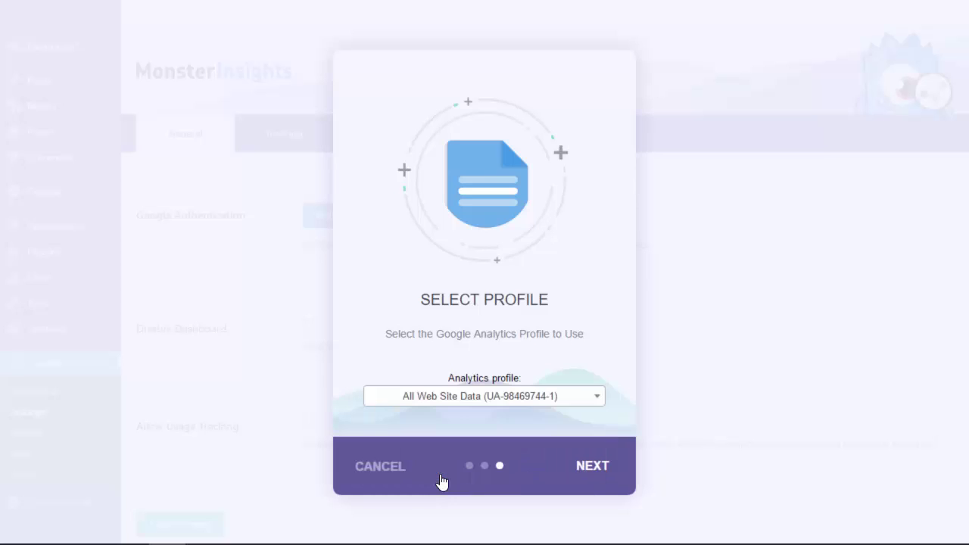
click(594, 474)
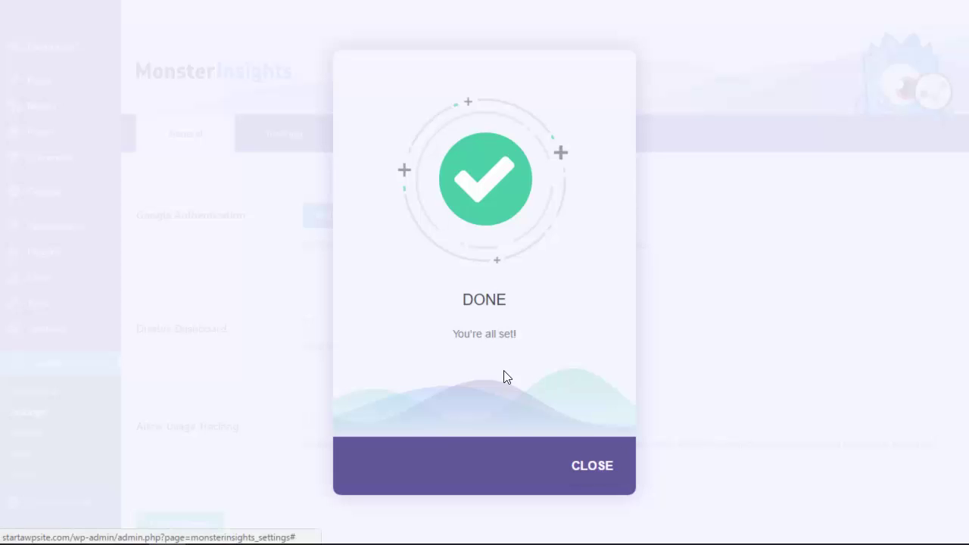
click(592, 467)
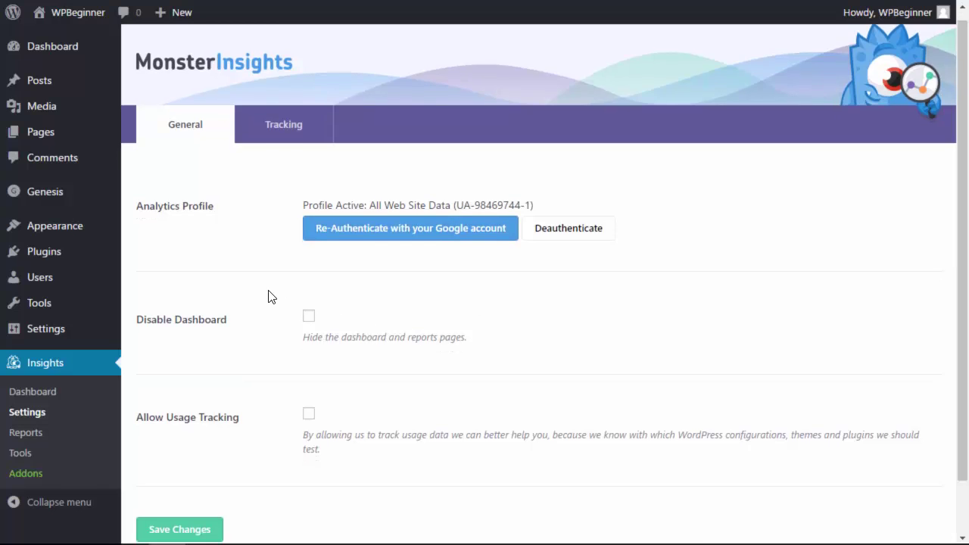
Step: Save the MonsterInsights general settings and open the Insights dashboard
scroll(271, 297, down, 2)
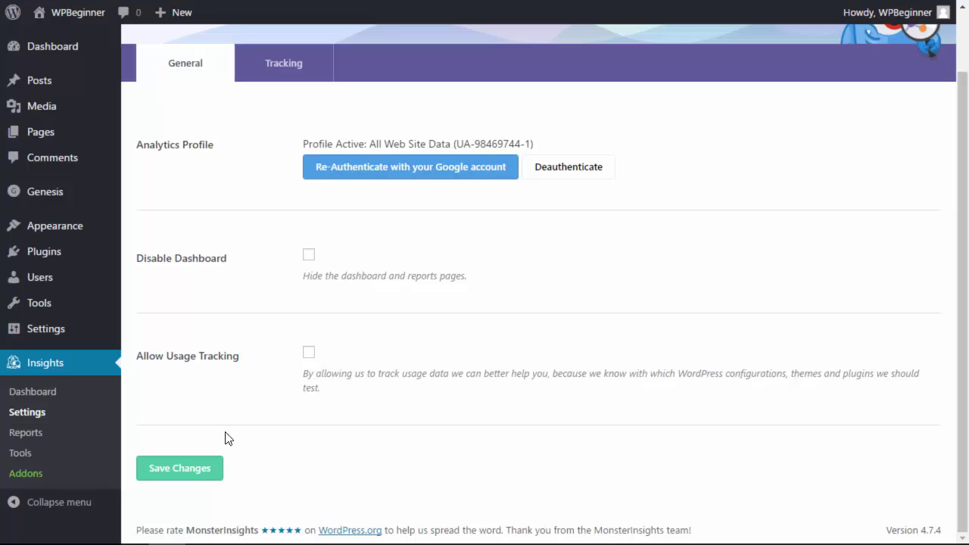
click(185, 473)
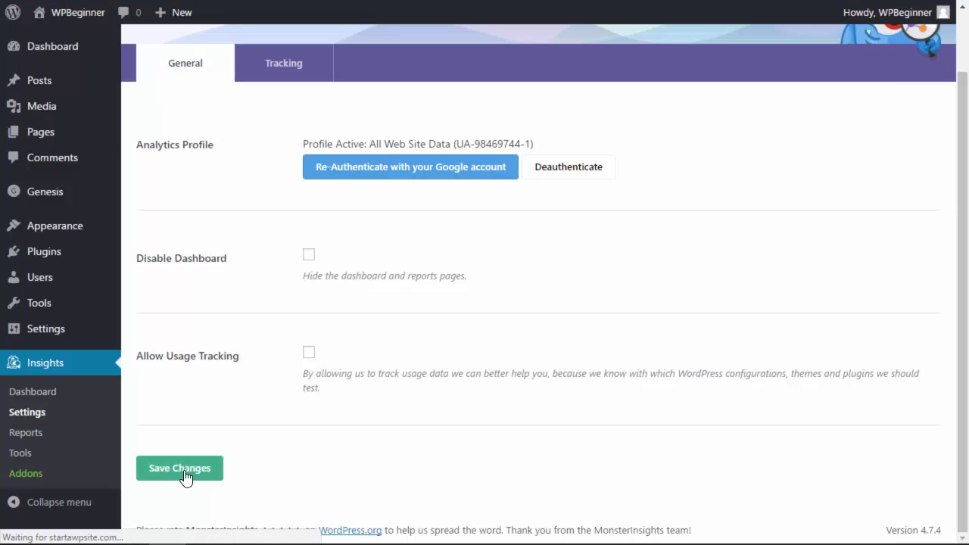
click(194, 134)
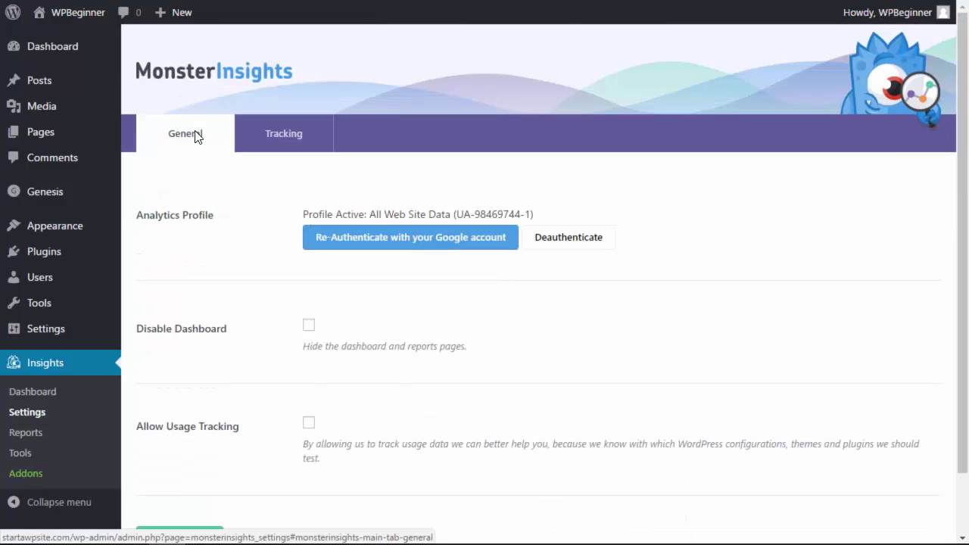
click(33, 393)
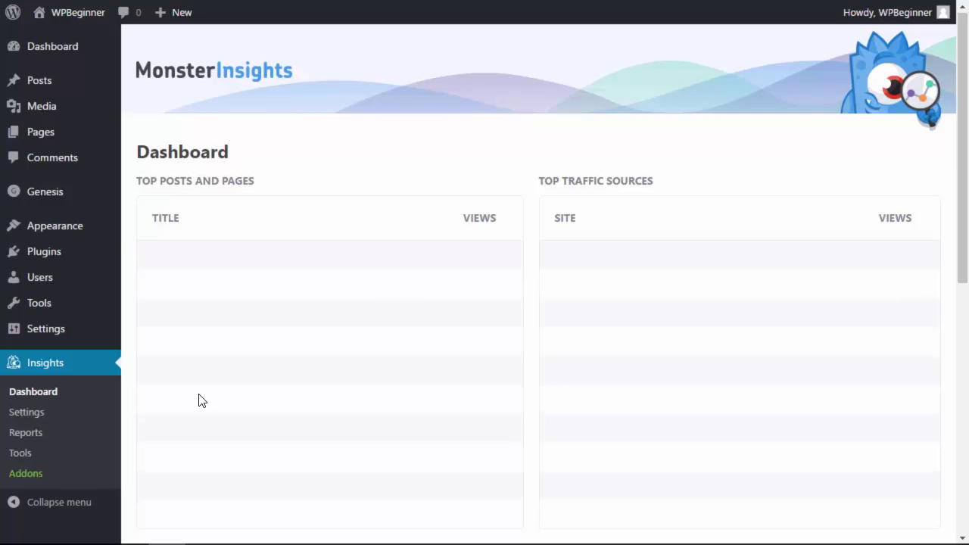
Step: Open the page for adding new plugins and search the plugin directory for "insert headers and footers"
mouse_move(71, 253)
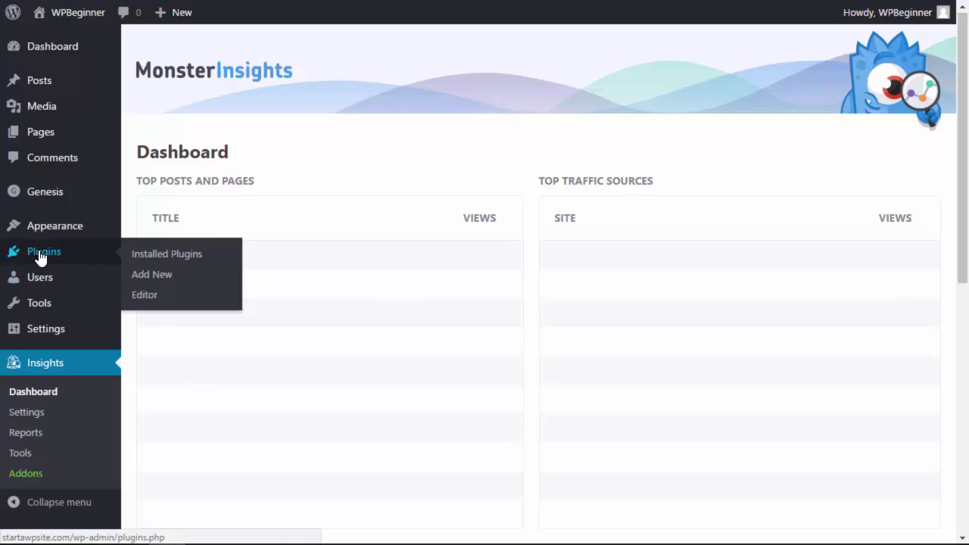
click(146, 274)
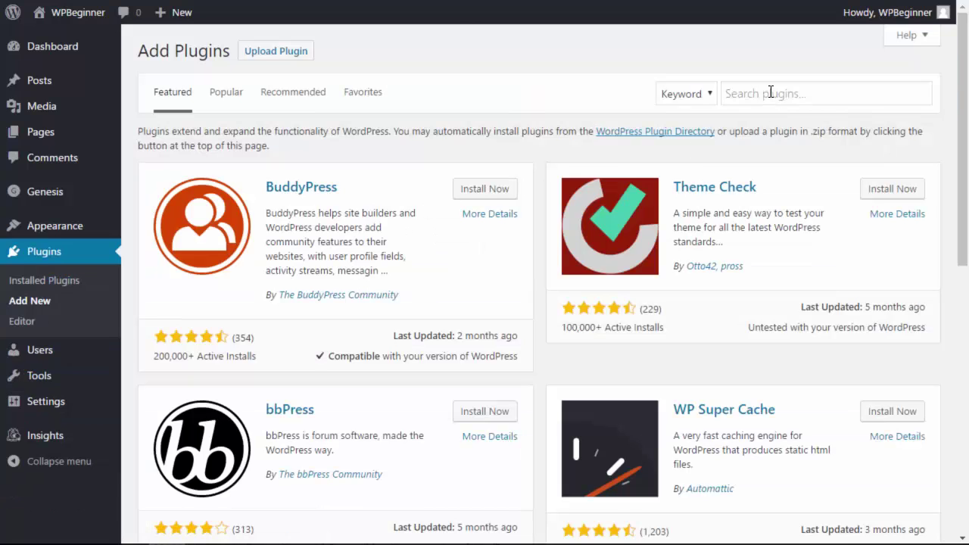
click(771, 92)
text(insert headers and)
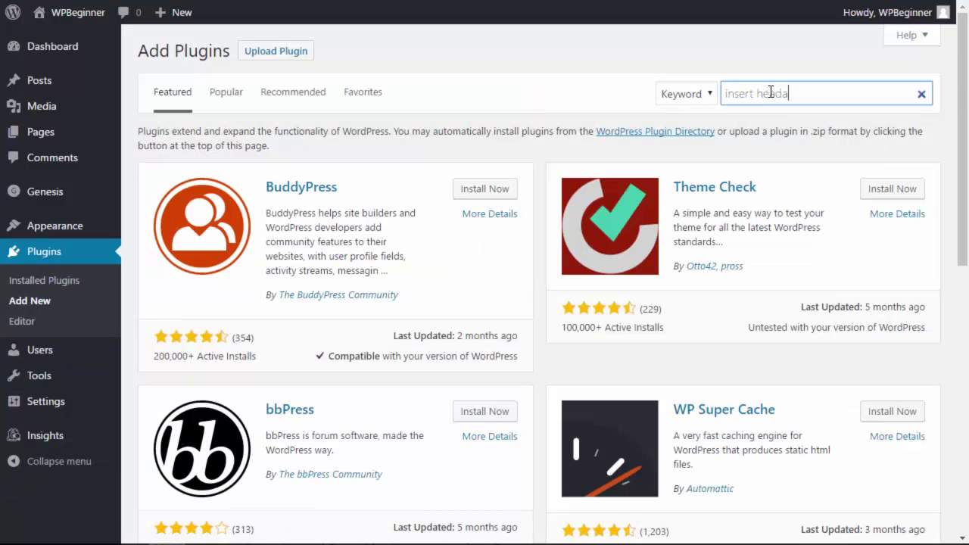
text( footers)
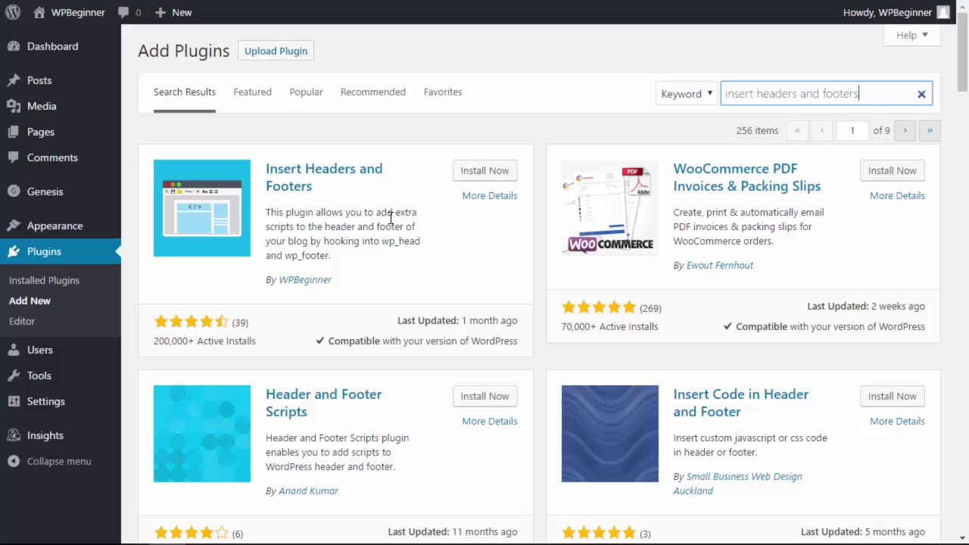
Step: Install and activate the Insert Headers and Footers plugin by WPBeginner, and open its settings page
click(479, 169)
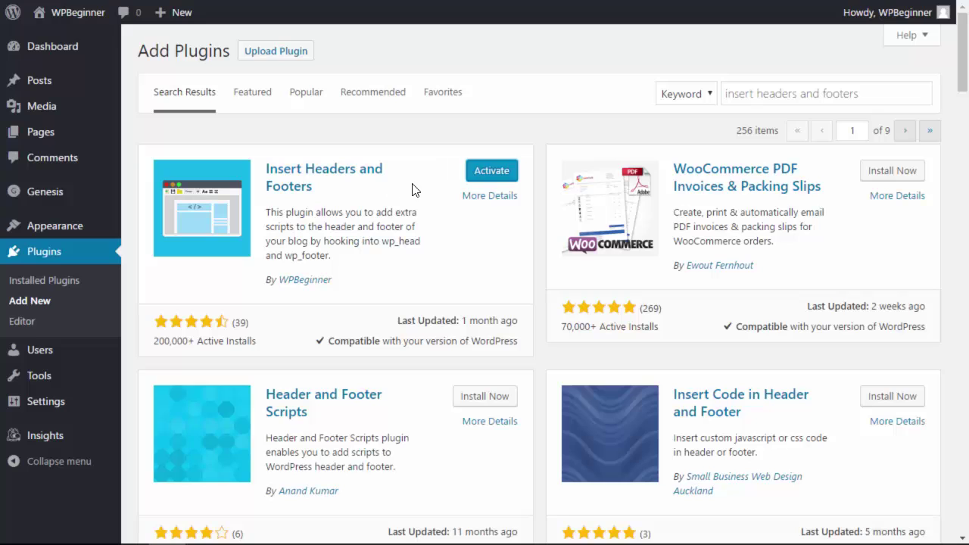
click(485, 177)
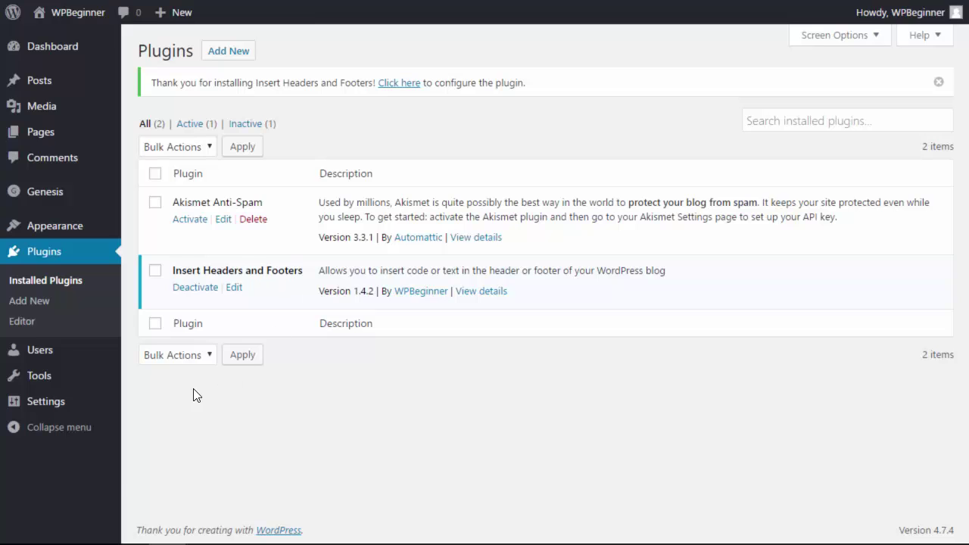
mouse_move(84, 399)
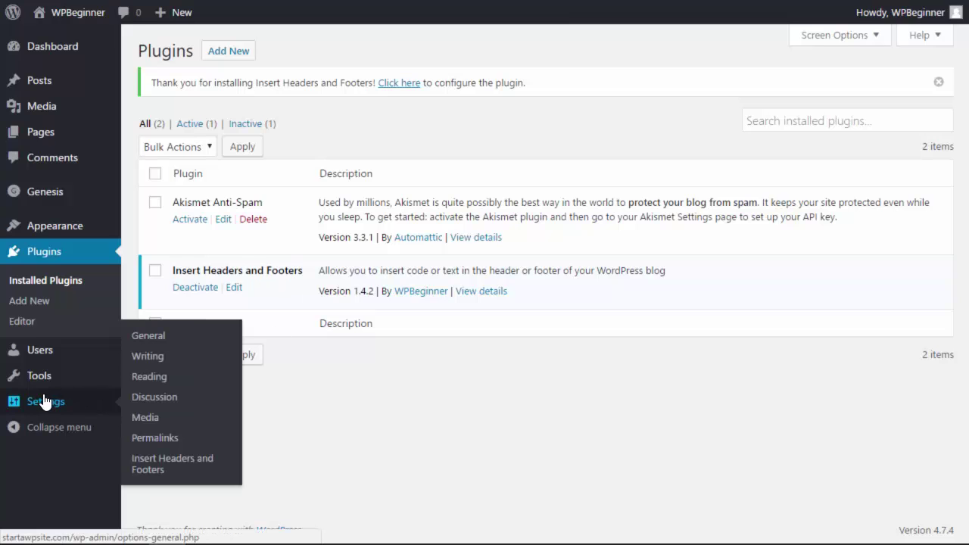
click(140, 462)
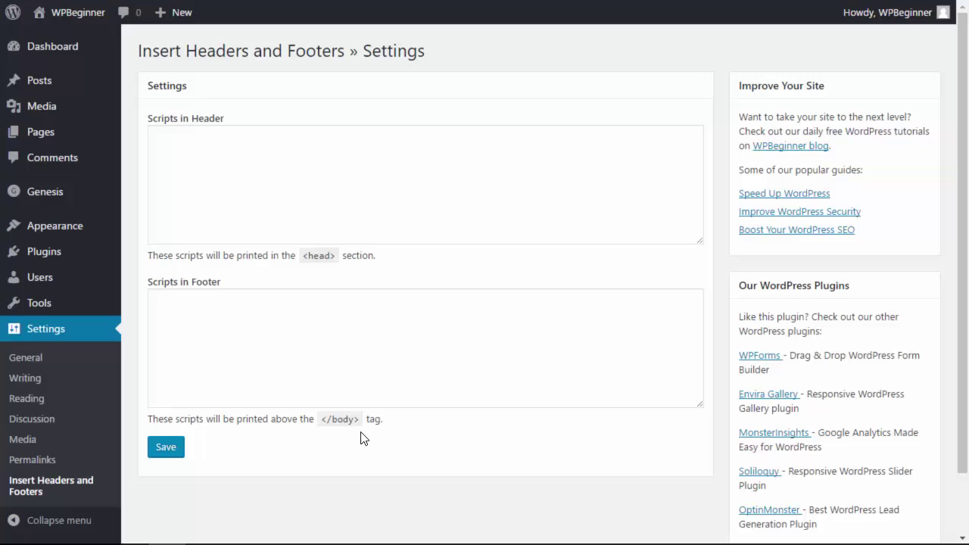
Step: Switch to Google Analytics and copy the entire Universal Analytics website tracking script of the property
key(ctrl+Tab)
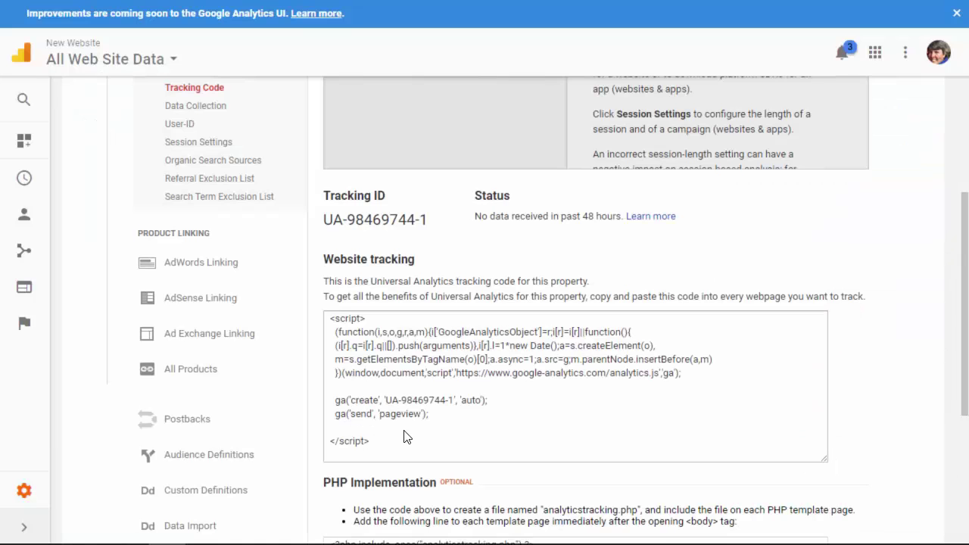
click(398, 449)
scroll(684, 248, down, 1)
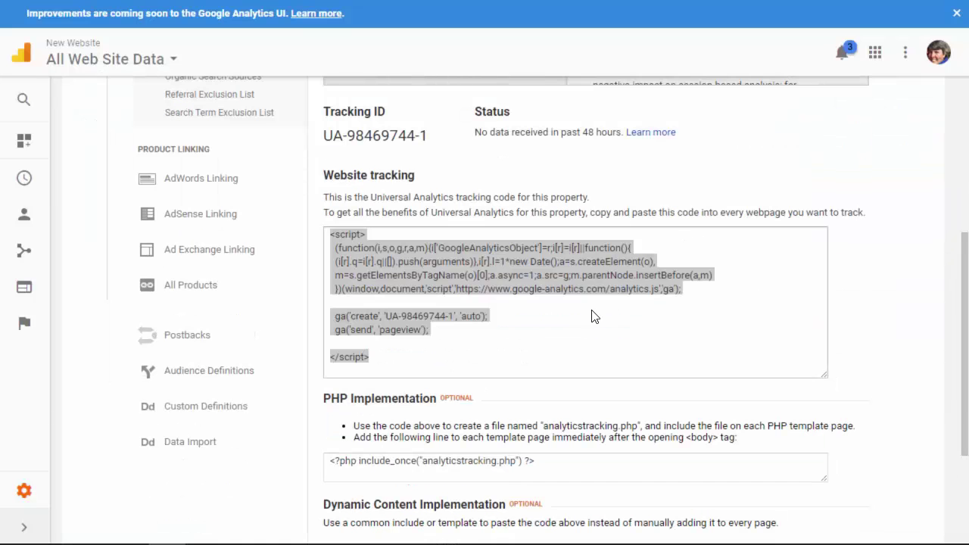
right_click(537, 275)
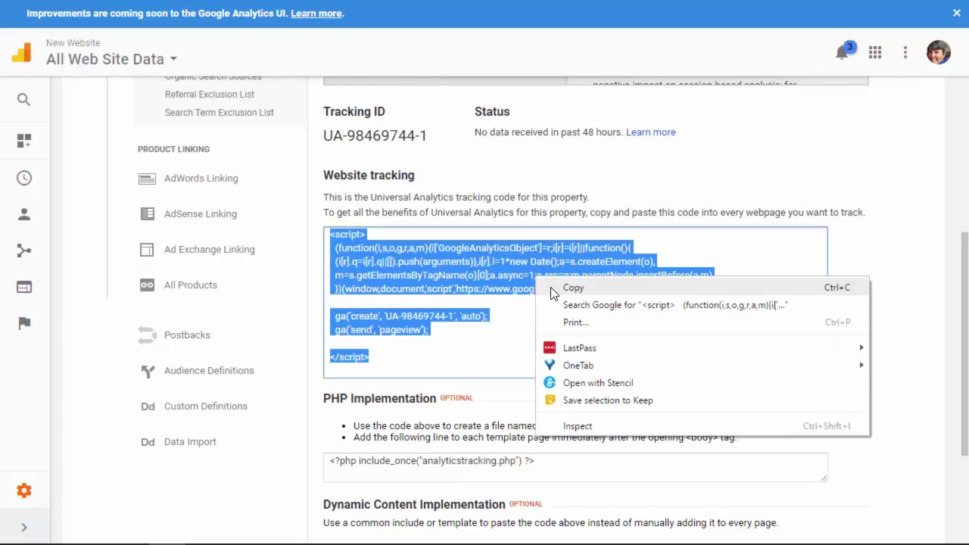
click(551, 287)
Step: Back in WordPress, paste the Google Analytics tracking script into Scripts in Header and save the Insert Headers and Footers settings
key(ctrl+Tab)
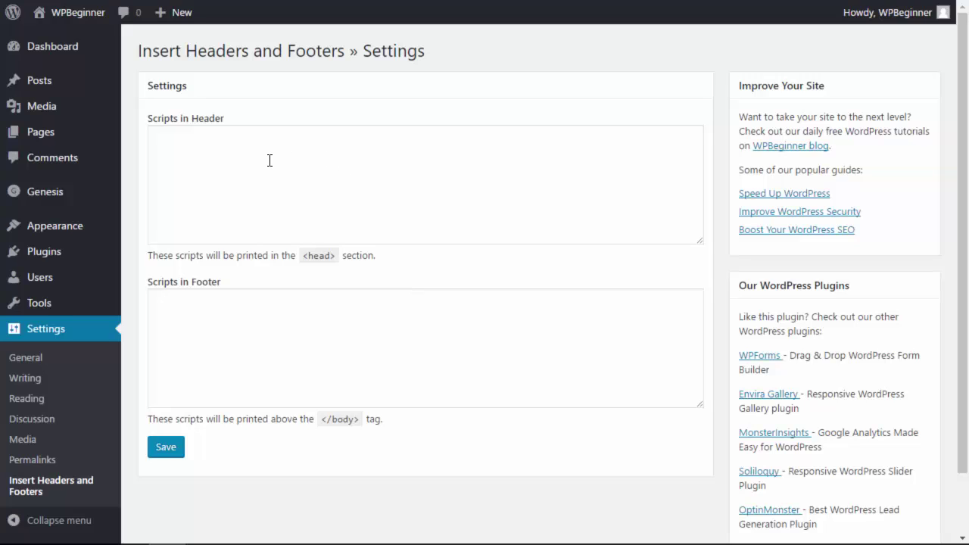
click(235, 160)
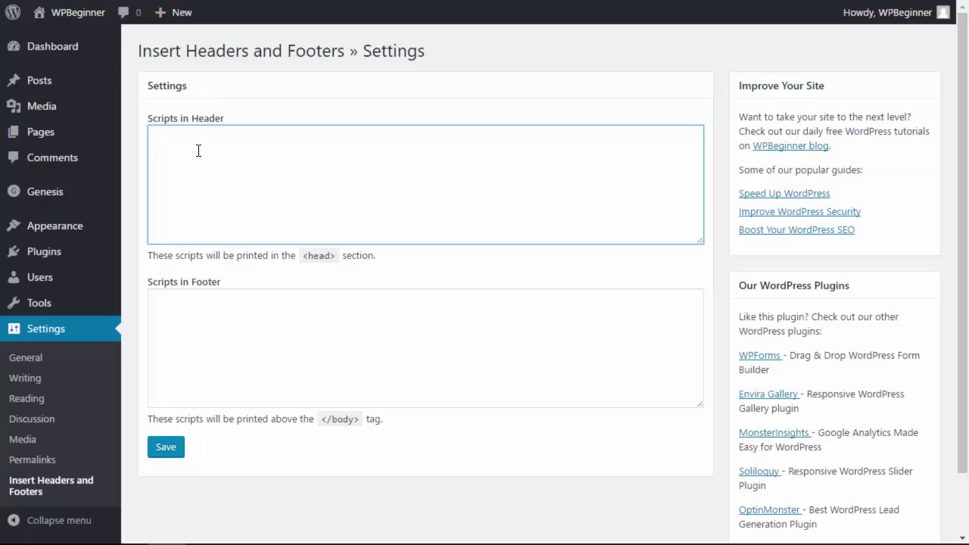
right_click(198, 151)
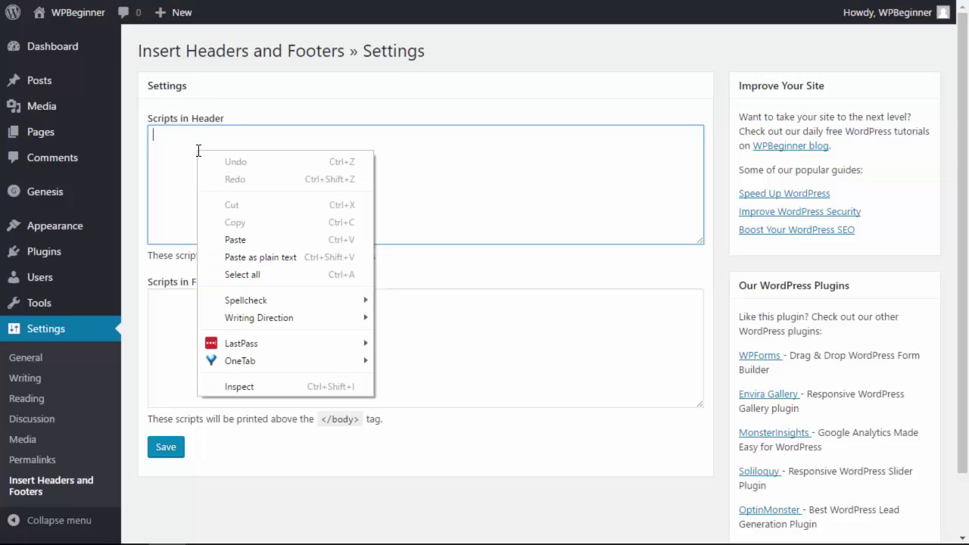
click(231, 239)
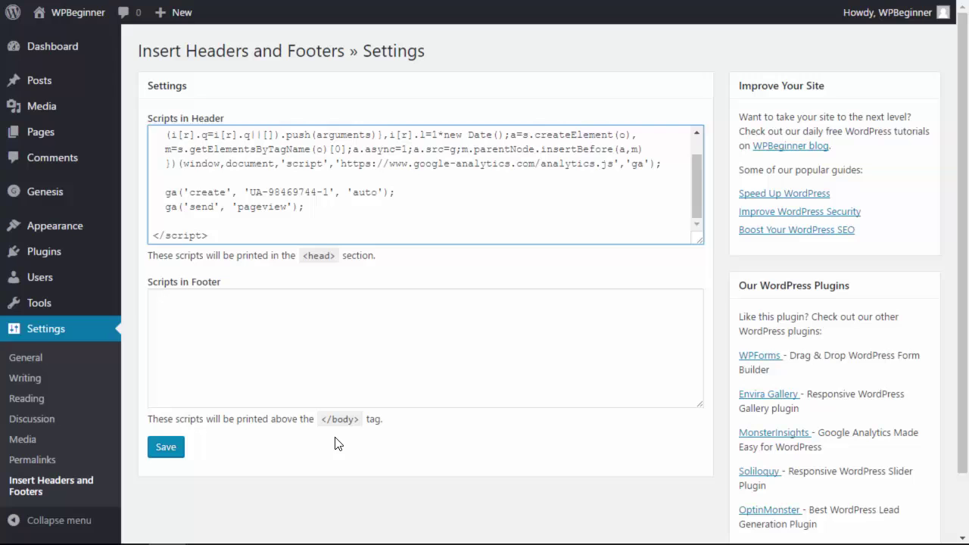
click(162, 448)
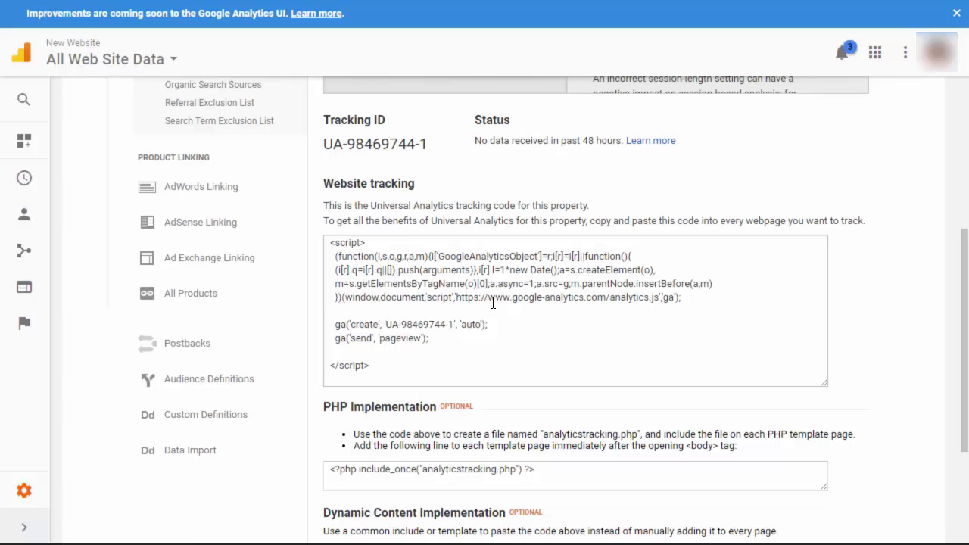
Step: Switch to the blank browser window holding the wpb_add_googleanalytics PHP snippet
key(alt+Tab)
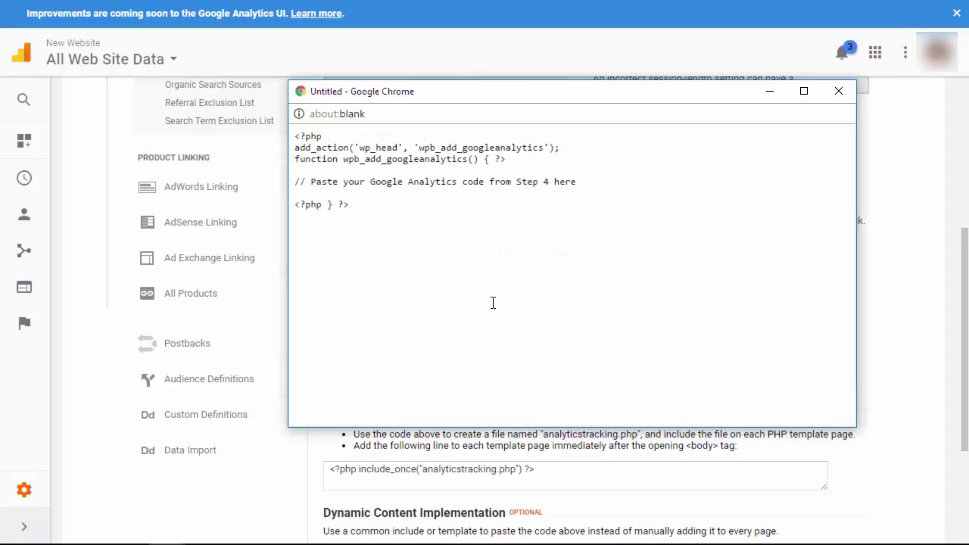